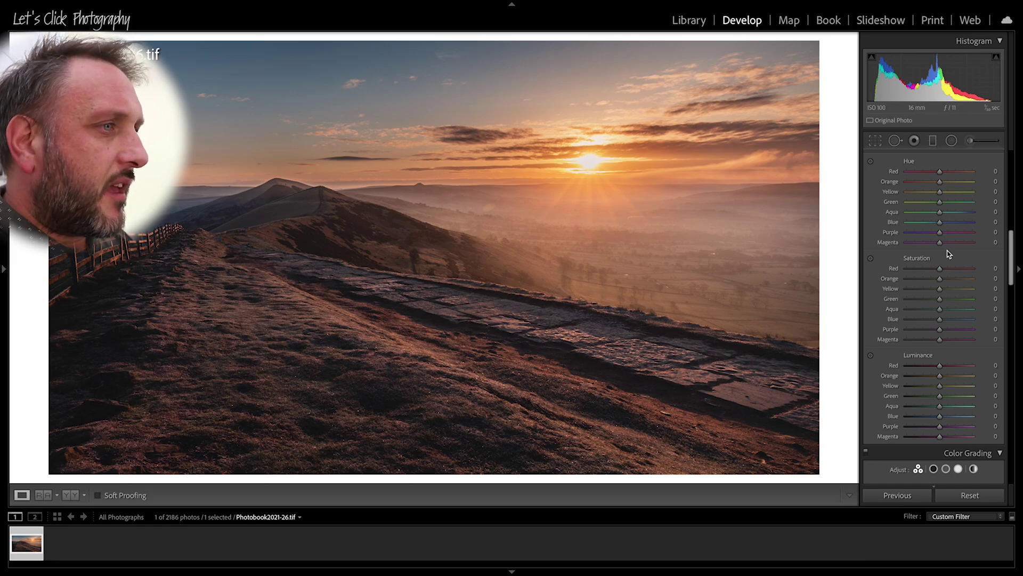
Step: Enable soft proofing on the sunrise photo and briefly toggle the monitor gamut warning
scroll(949, 254, up, 10)
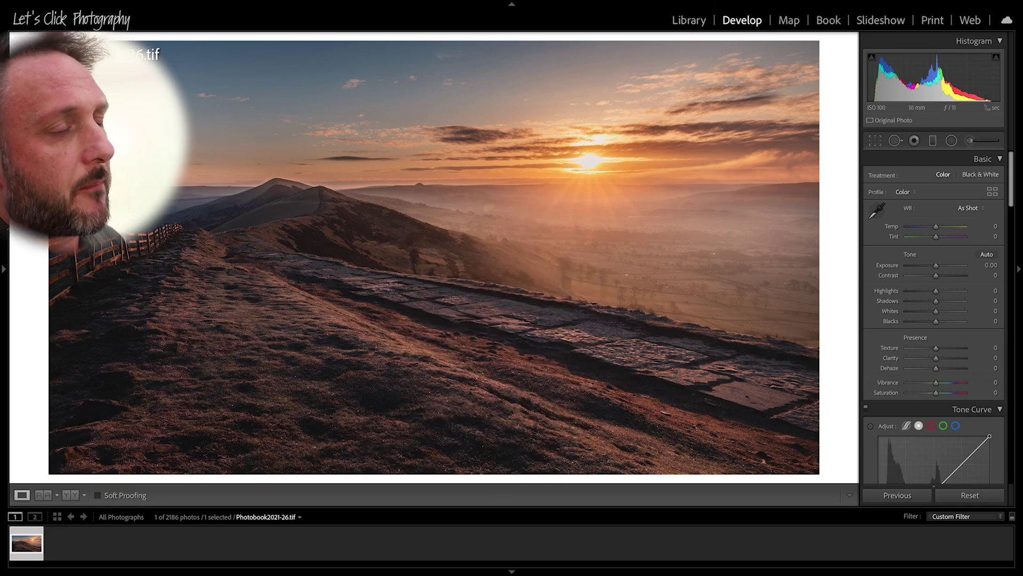
click(99, 499)
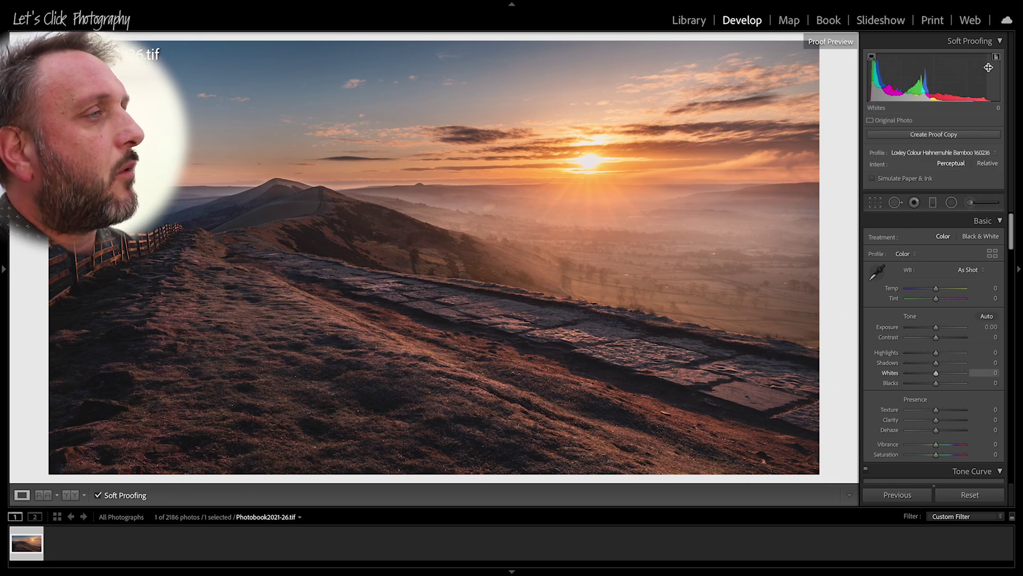
click(872, 59)
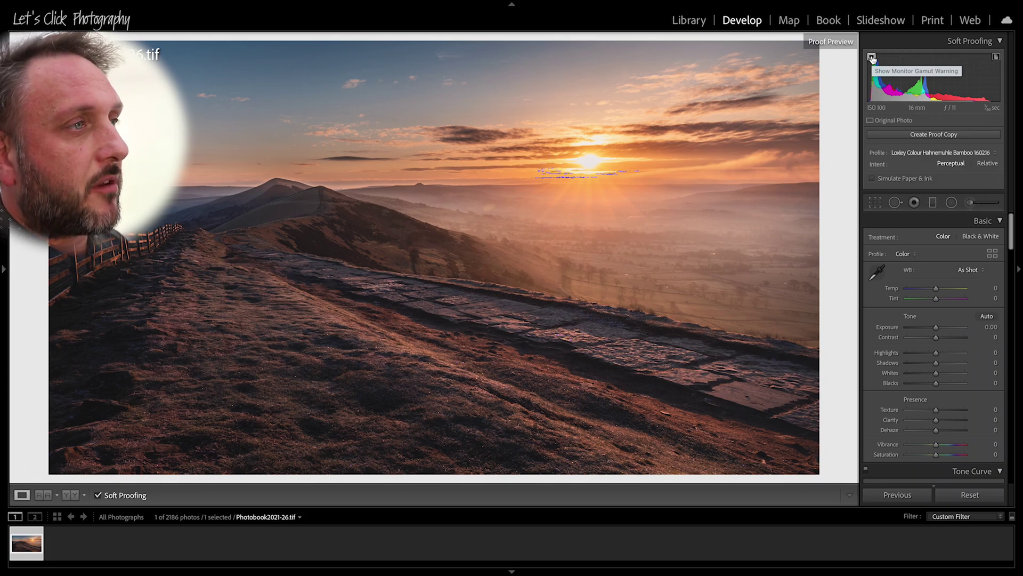
click(996, 58)
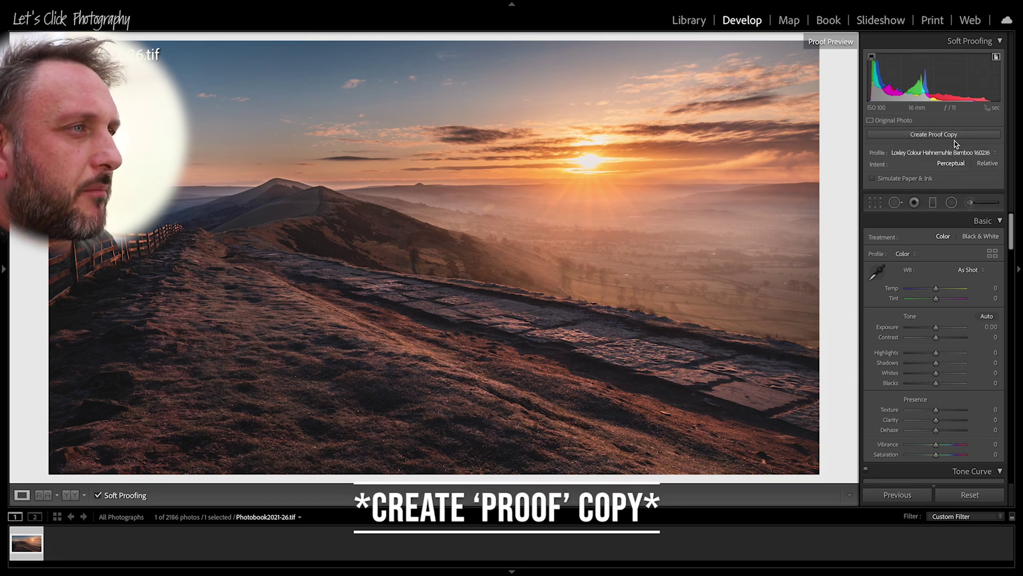
click(963, 154)
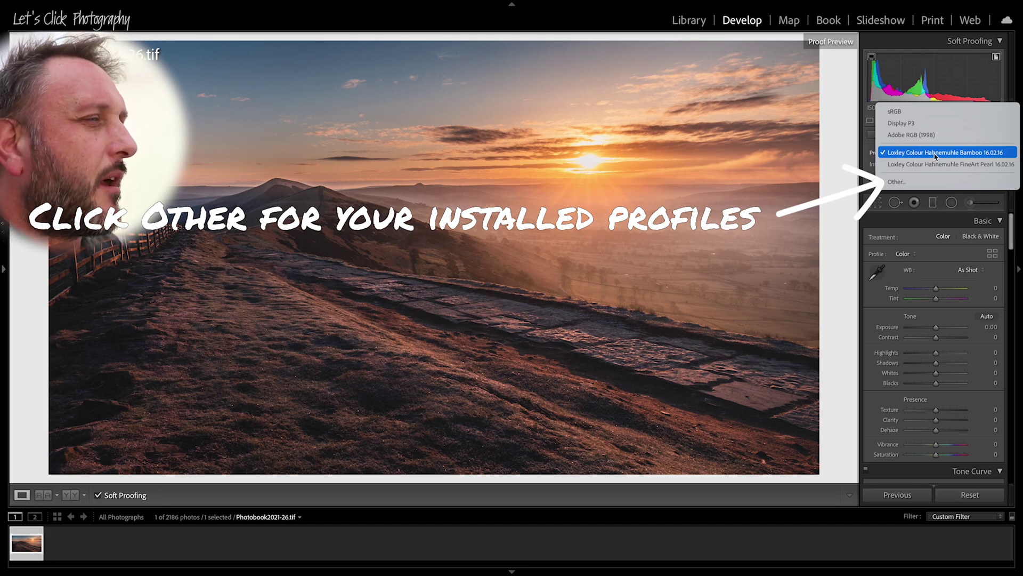
click(906, 171)
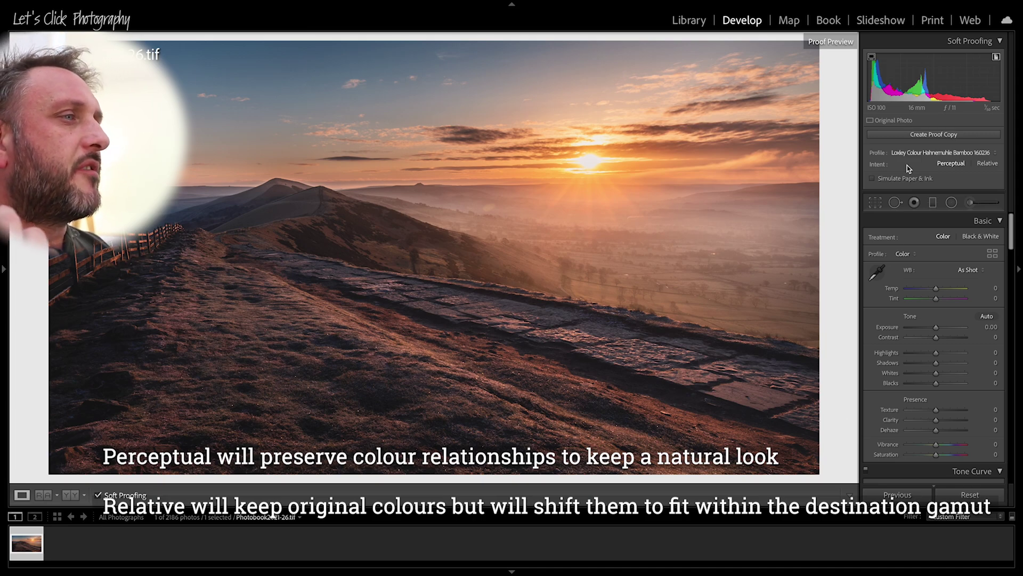
Step: Toggle Simulate Paper & Ink repeatedly to compare the matte-print look with the plain proof
click(872, 179)
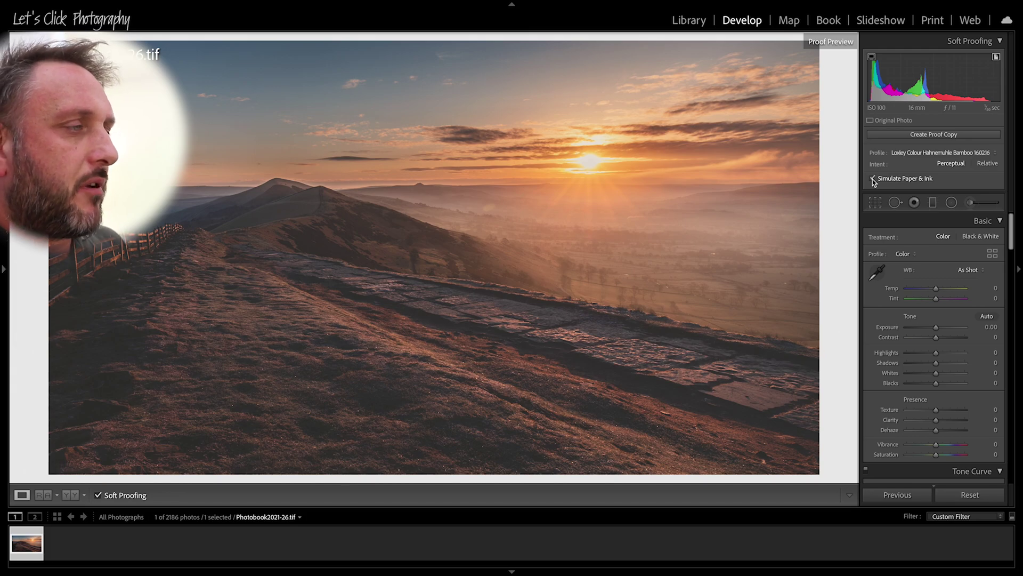
click(872, 178)
click(872, 178)
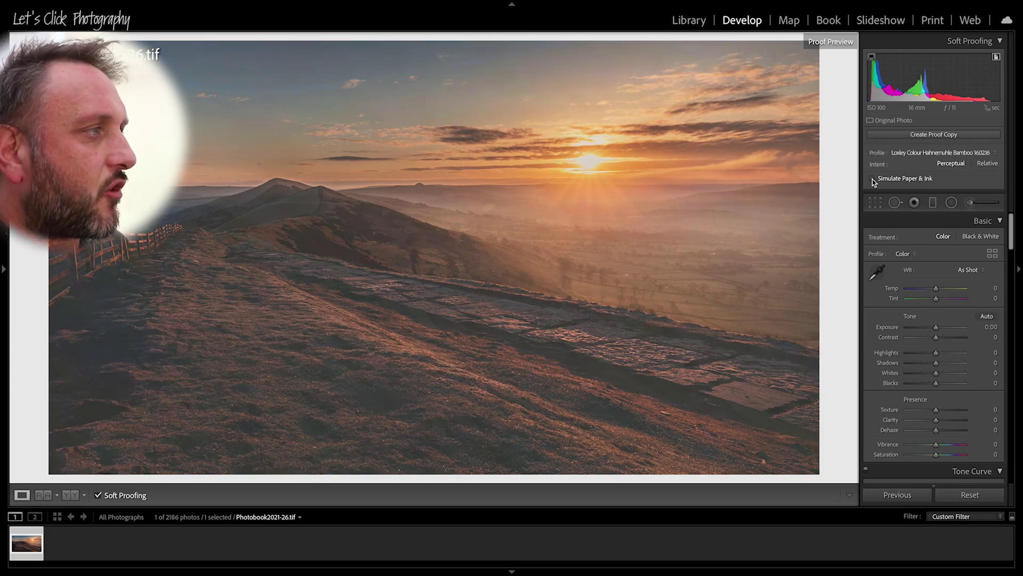
click(872, 179)
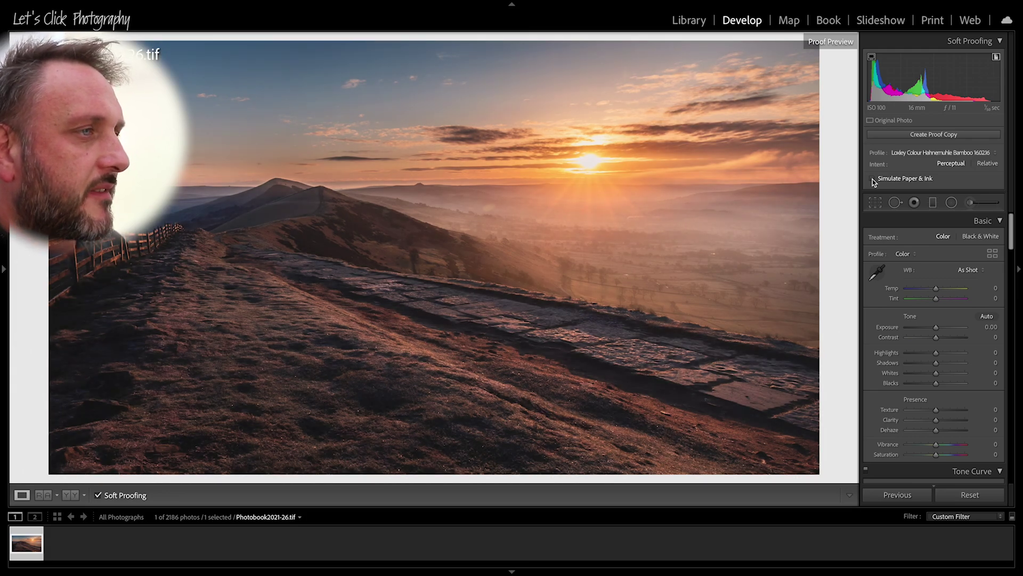
click(872, 179)
click(872, 179)
click(872, 179)
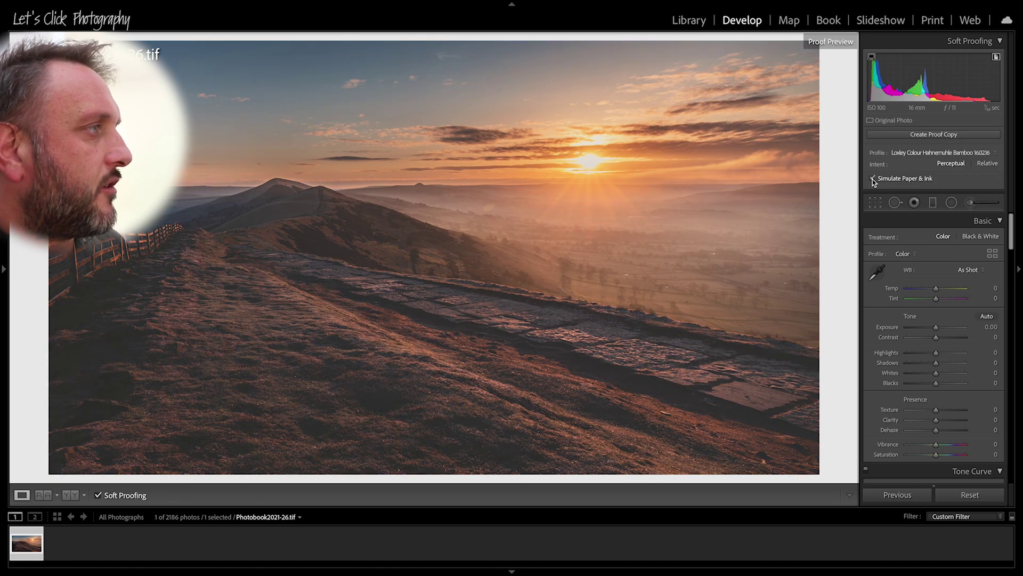
click(872, 179)
click(872, 179)
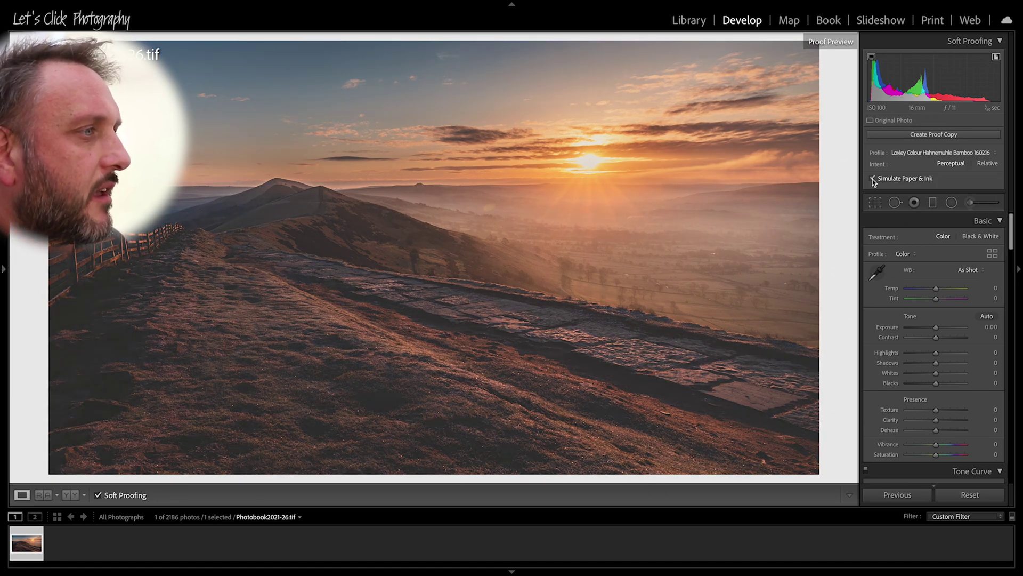
click(872, 179)
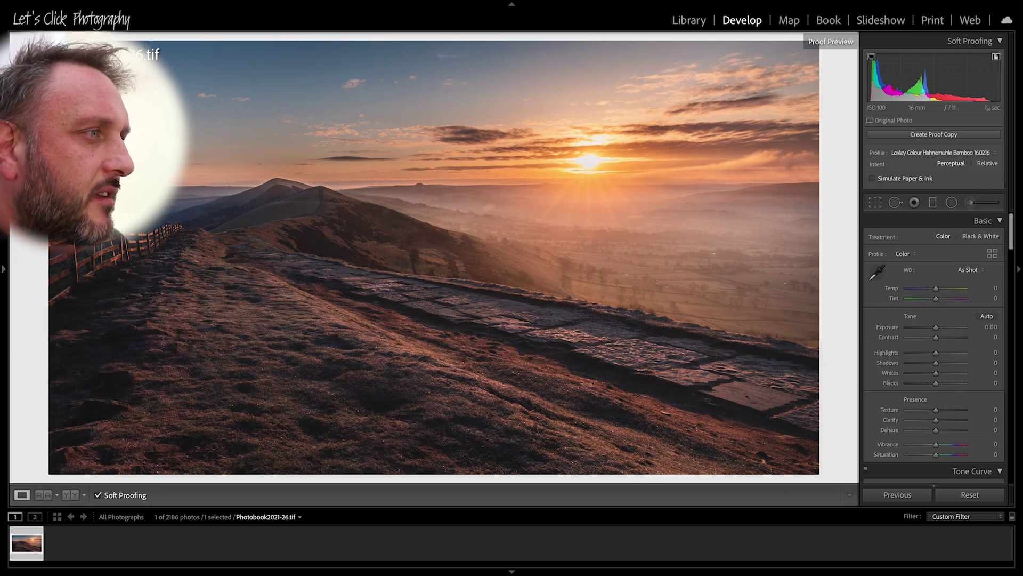
Step: Leave Simulate Paper & Ink on and switch to the side-by-side Current/Proof Preview view
click(873, 178)
click(873, 179)
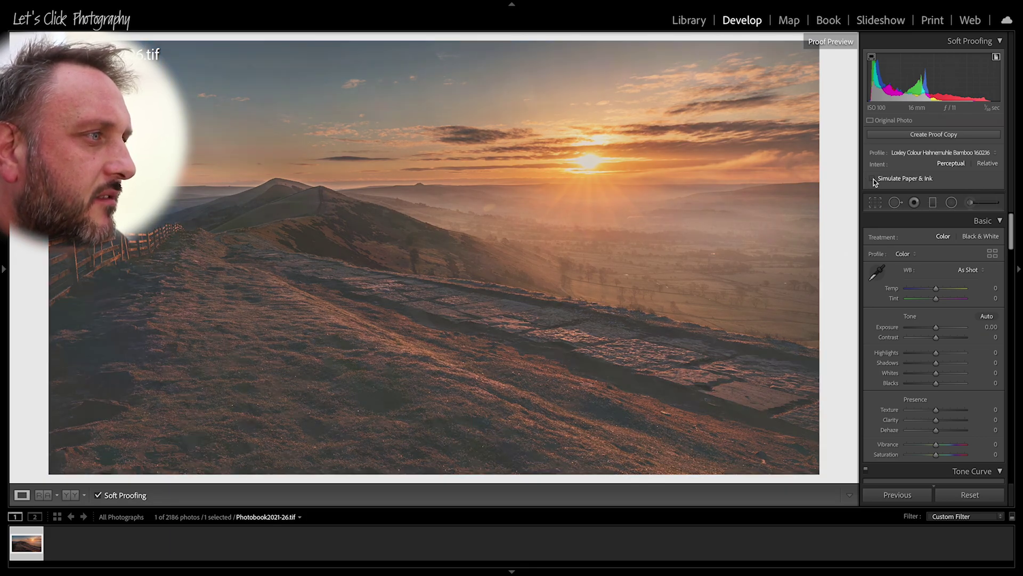
click(872, 179)
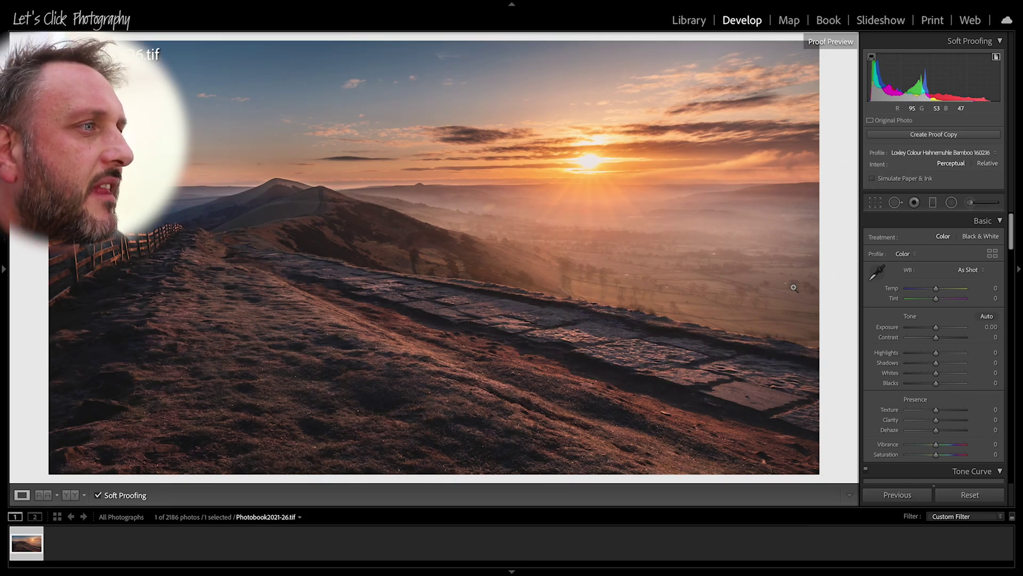
click(873, 179)
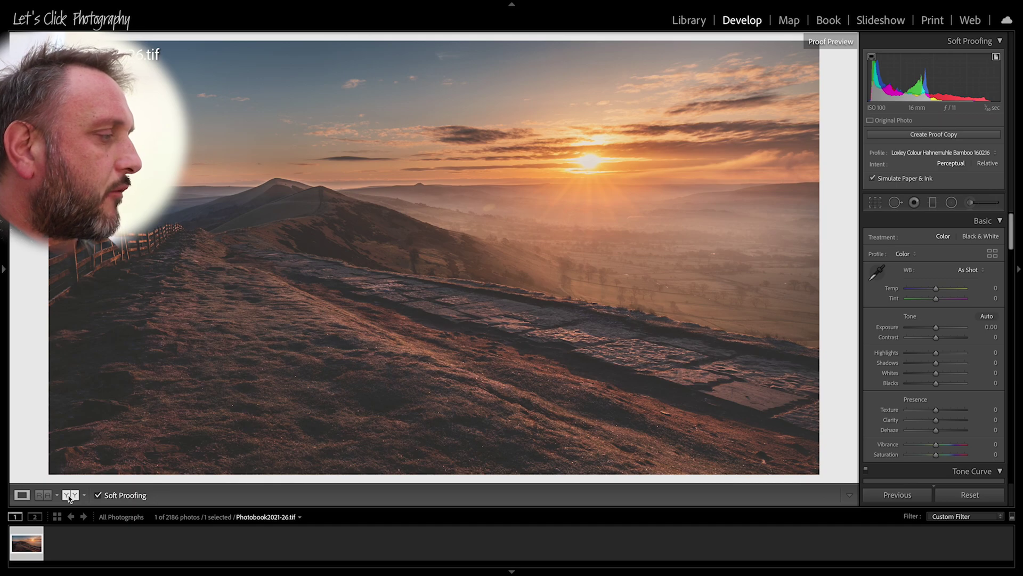
click(69, 495)
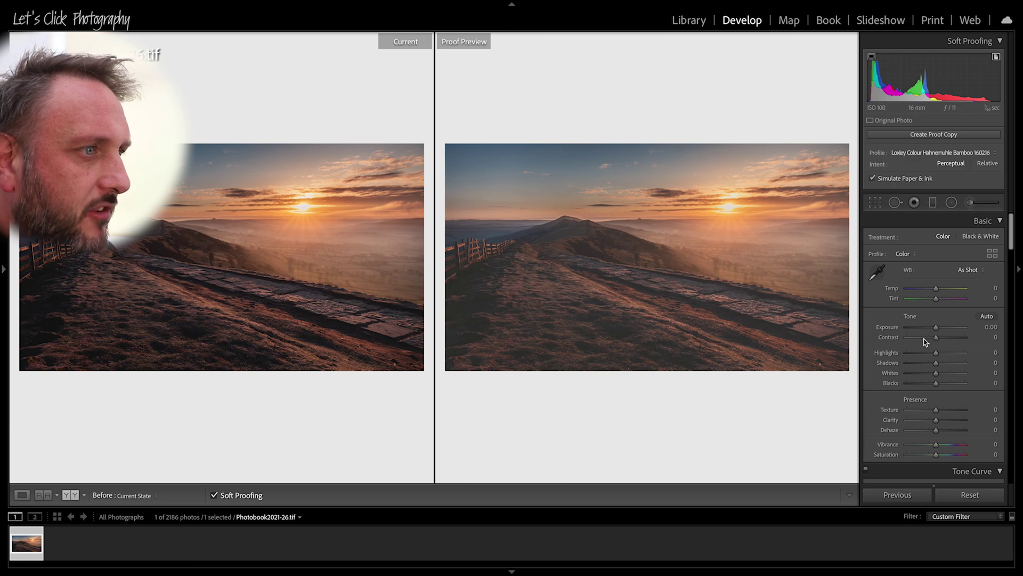
Step: Raise Contrast to +18 on the proofed photo, triggering the virtual copy prompt
drag(937, 340, 941, 342)
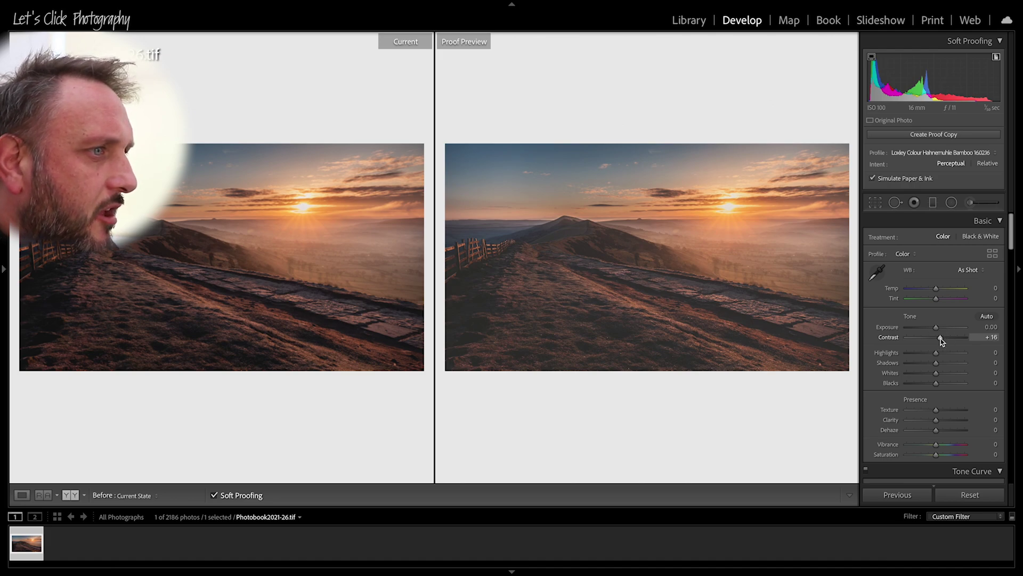
key(Escape)
drag(941, 340, 942, 340)
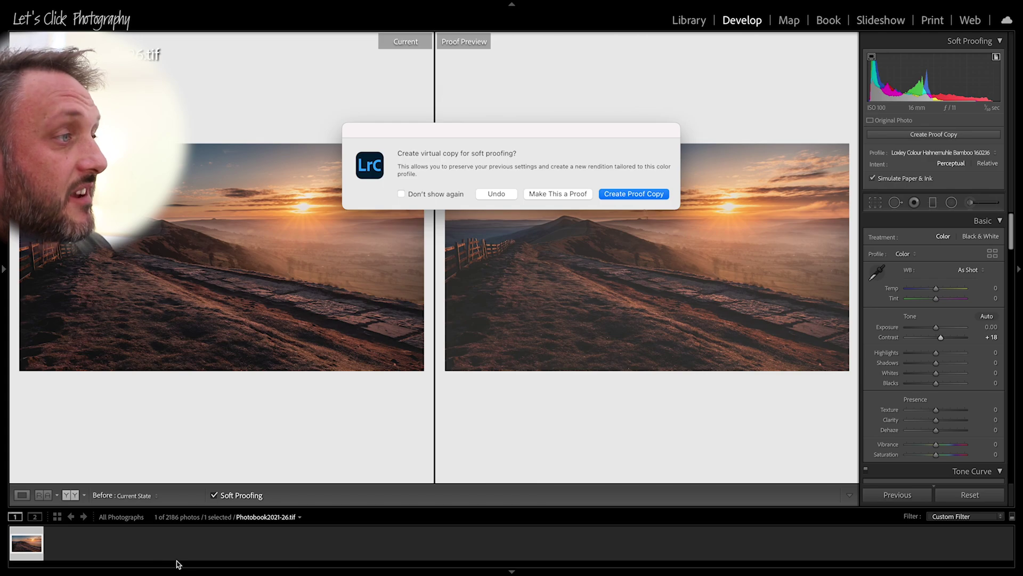
Step: Create a proof copy of the sunrise photo from the virtual copy prompt
click(635, 194)
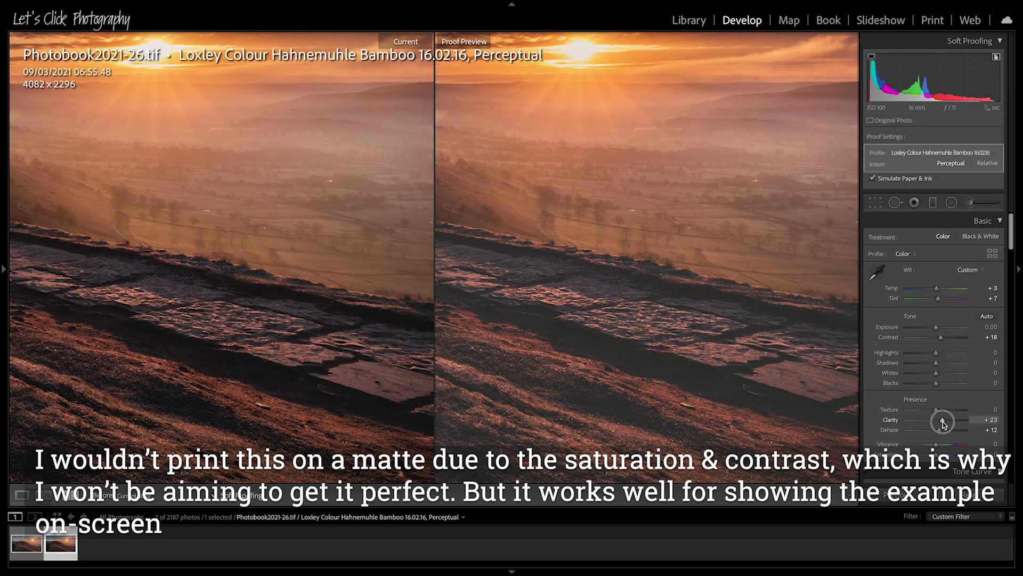
scroll(940, 373, down, 10)
Step: Lower the Blue Luminance on the proof copy and fit both images to the window
scroll(941, 352, down, 5)
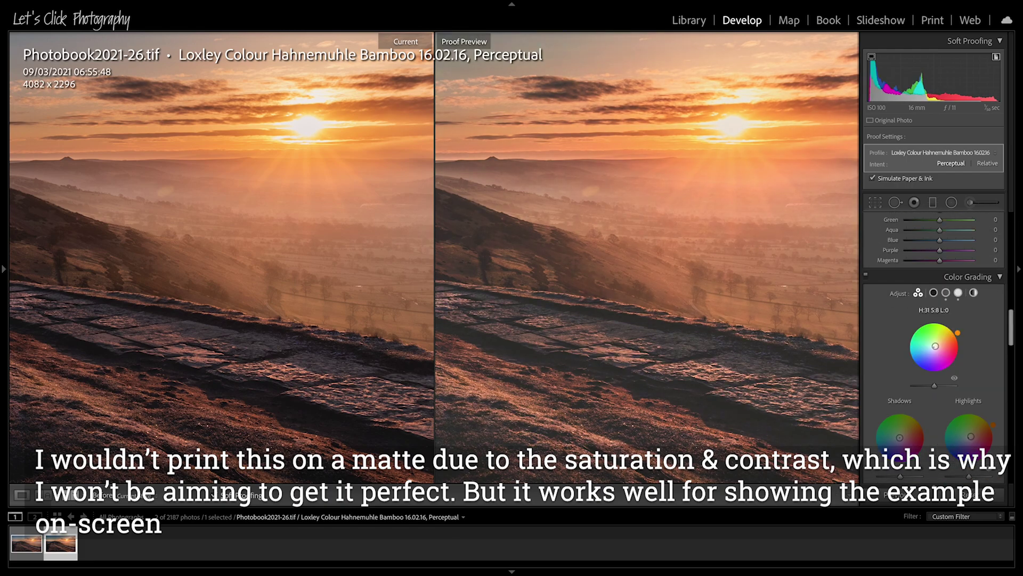
scroll(940, 351, up, 8)
scroll(940, 352, down, 4)
drag(939, 366, 933, 368)
key(z)
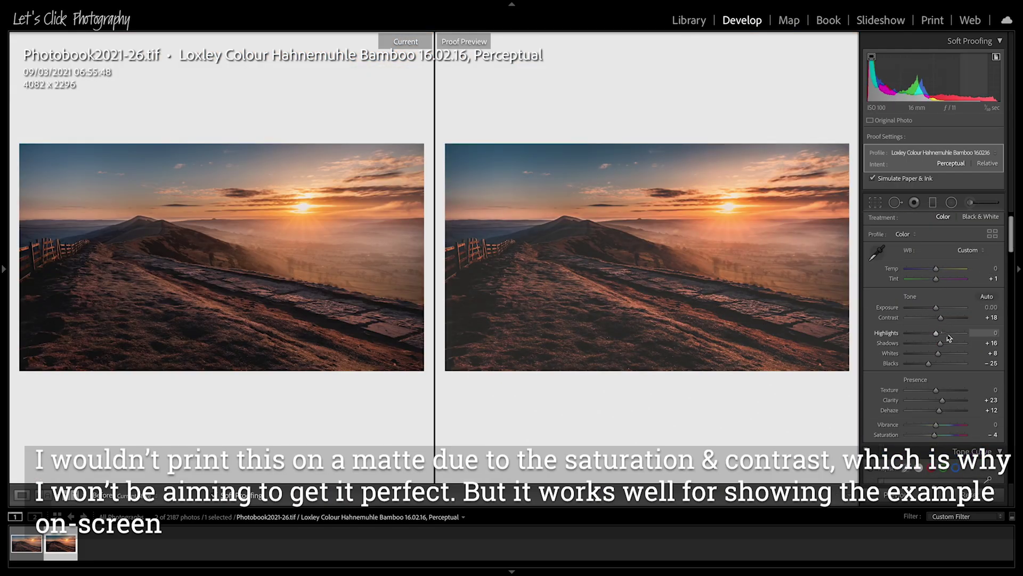
scroll(938, 373, up, 5)
scroll(1014, 265, up, 3)
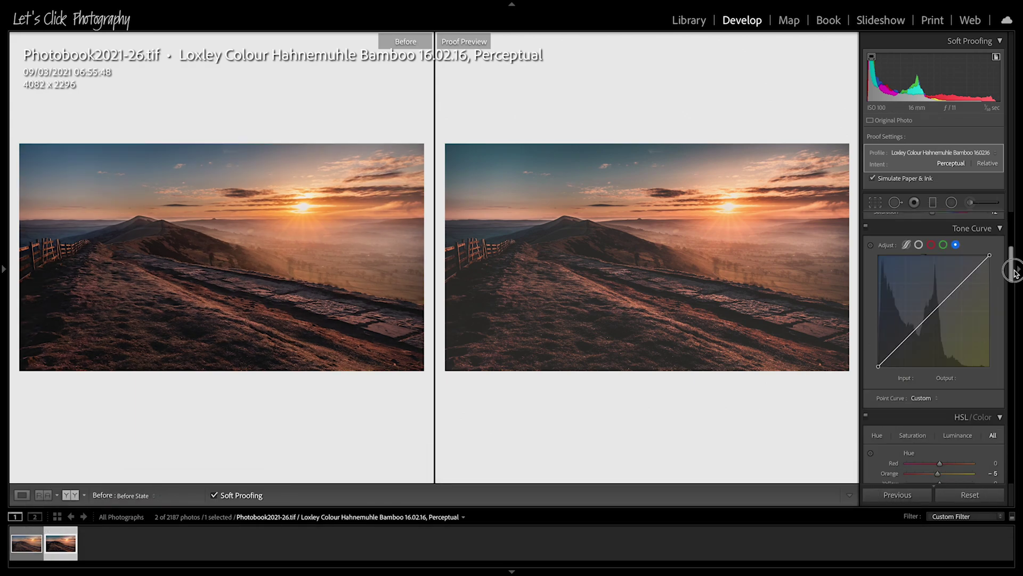
scroll(936, 327, down, 5)
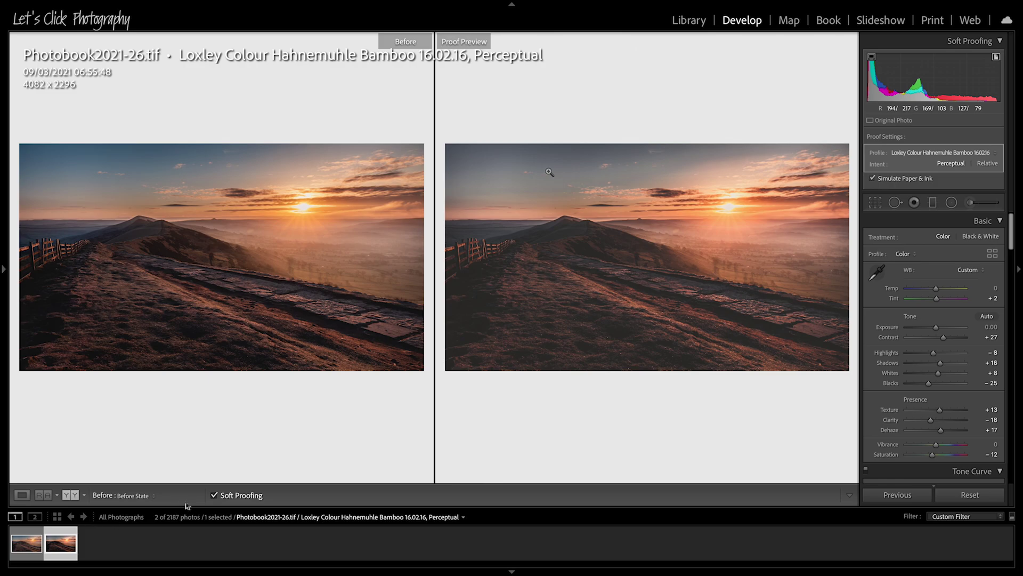
Step: Turn off soft proofing, switch to Loupe view, and compare the original against the Bamboo proof copy
click(214, 496)
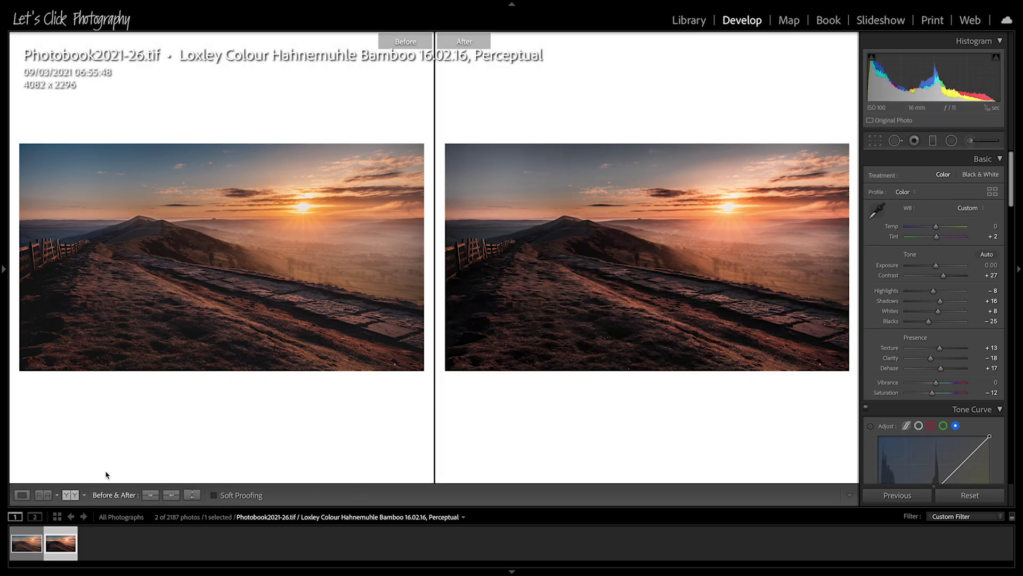
click(22, 495)
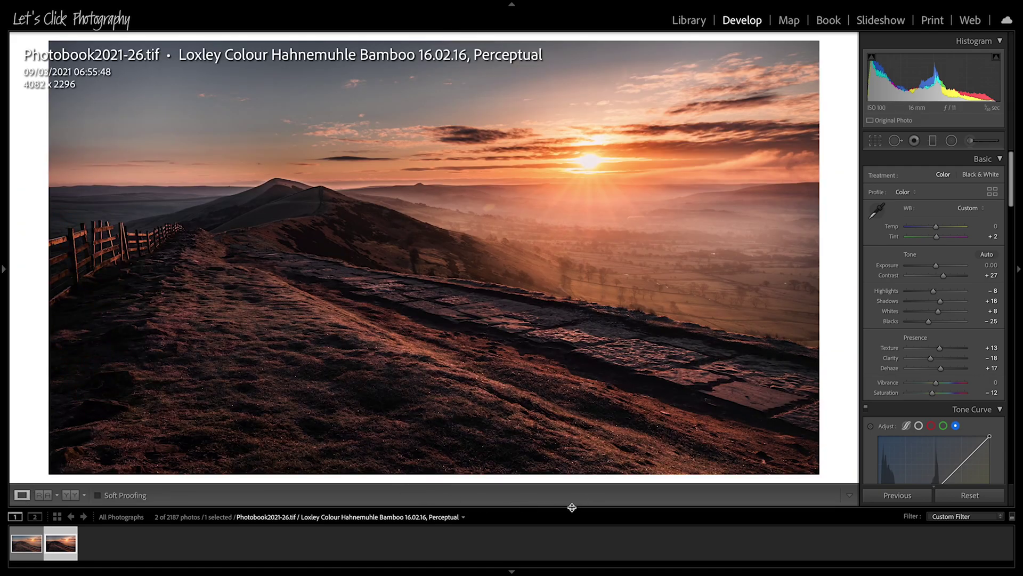
click(31, 547)
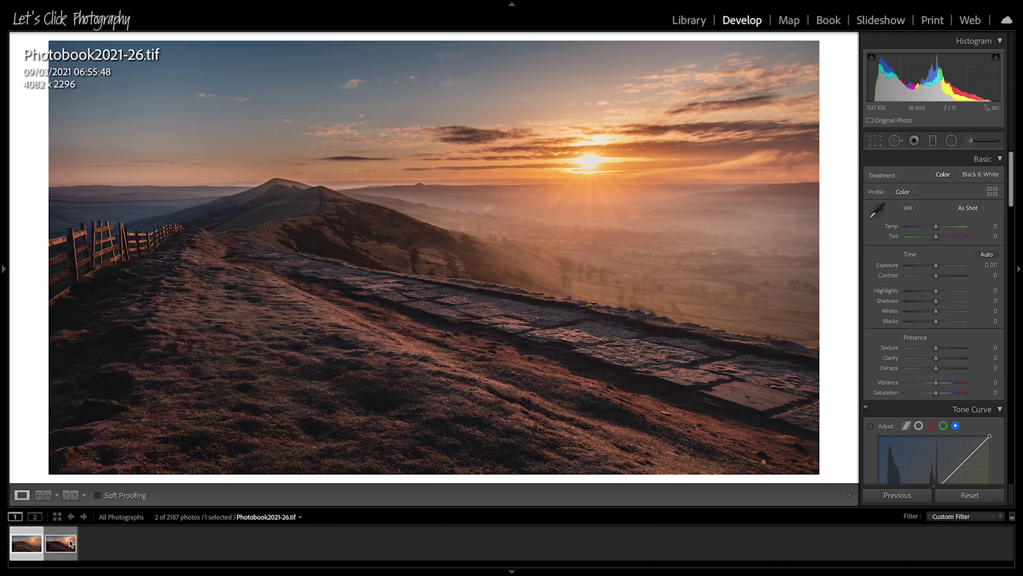
click(71, 543)
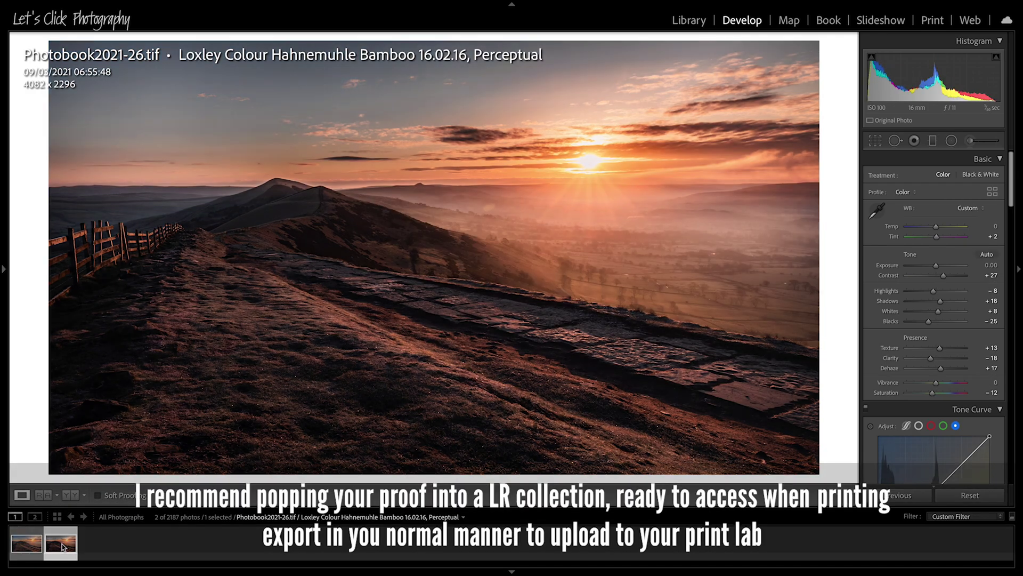